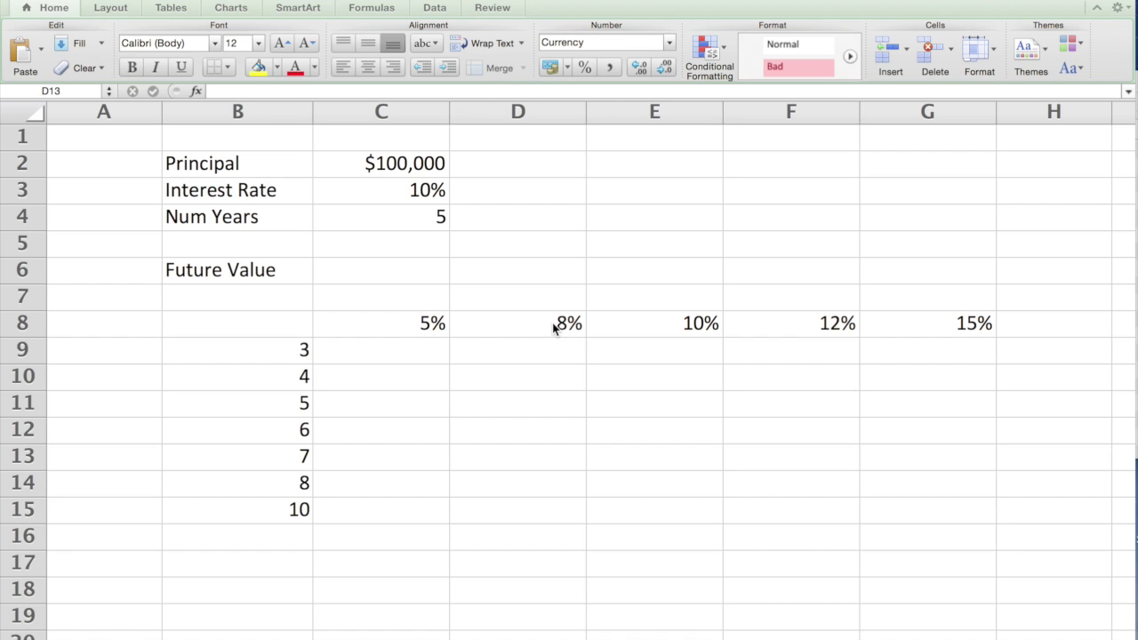
# Step: Review the inputs: the $100,000 principal in C2, 10% rate in C3, and 5 years in C4
pyautogui.click(386, 170)
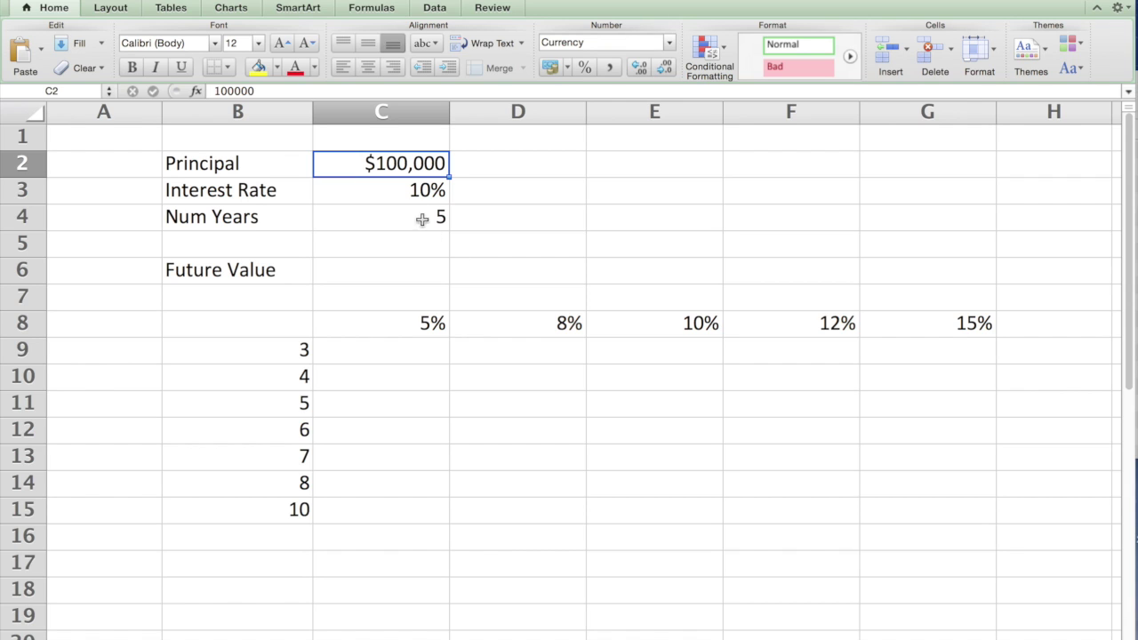
pyautogui.click(420, 190)
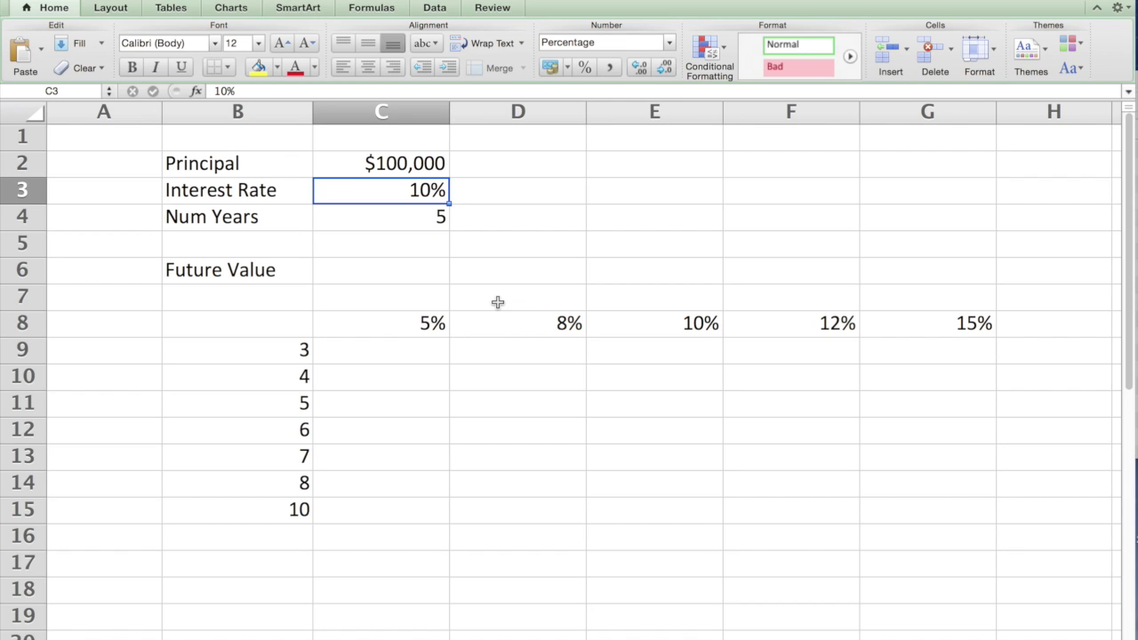
pyautogui.click(419, 220)
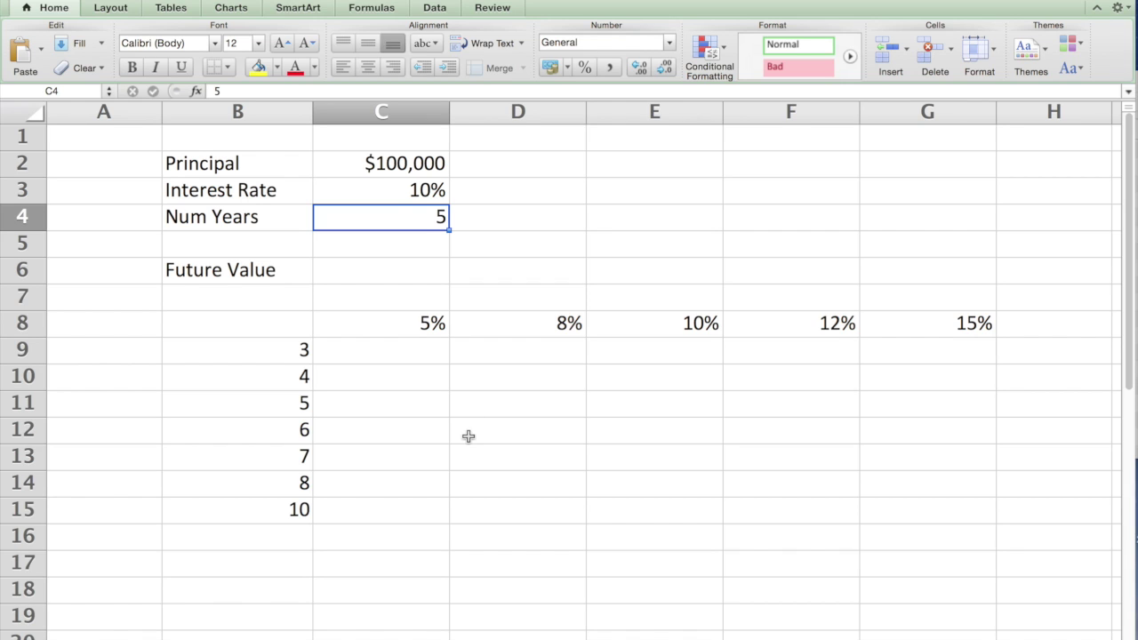
# Step: Enter =FV(C3,C4,,C2) in C6 to compute the future value
pyautogui.click(399, 271)
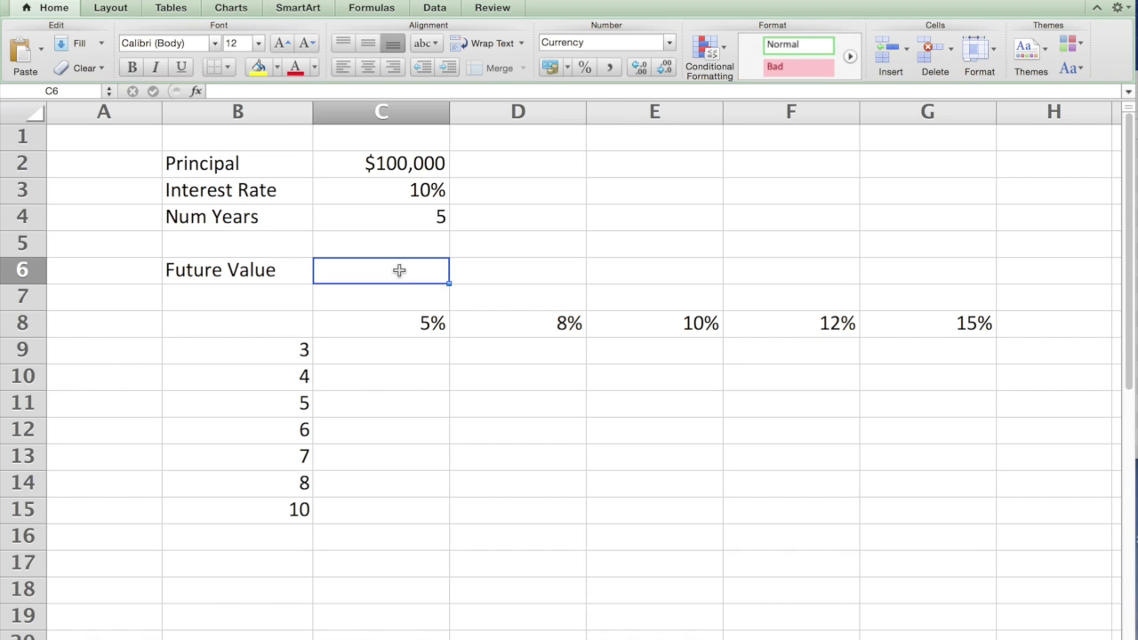
pyautogui.write('=FV')
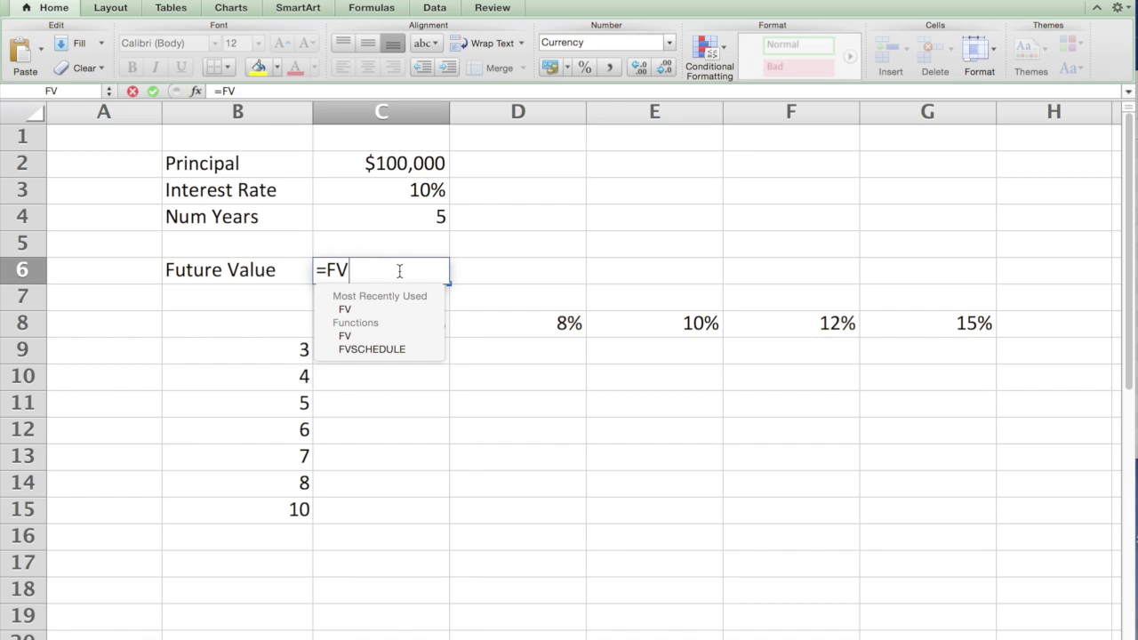
pyautogui.write('(')
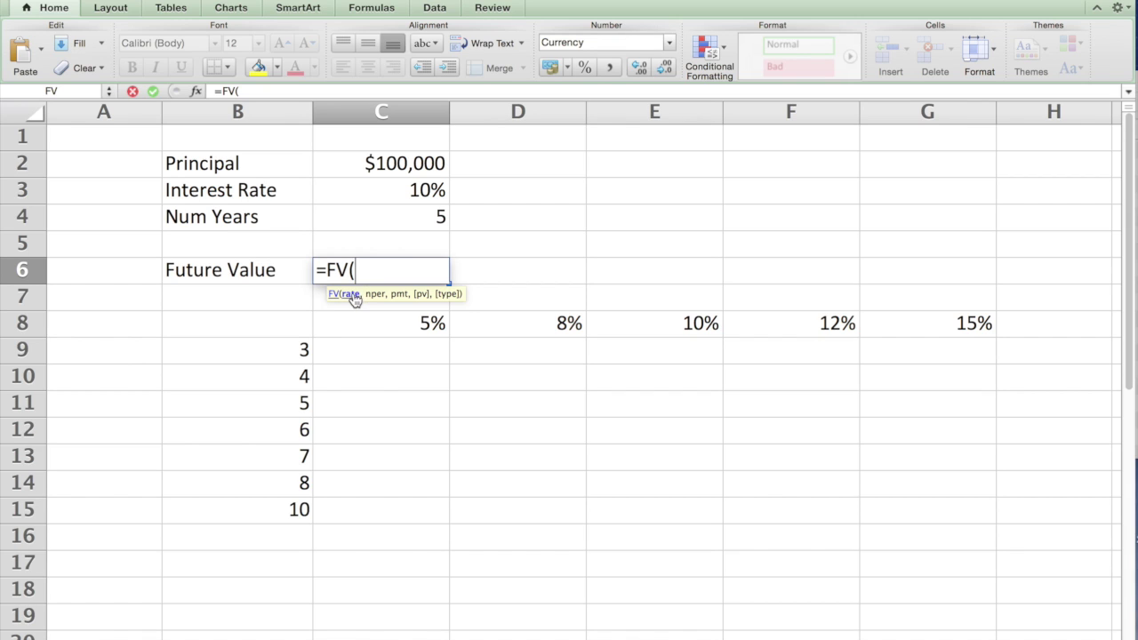
pyautogui.click(424, 195)
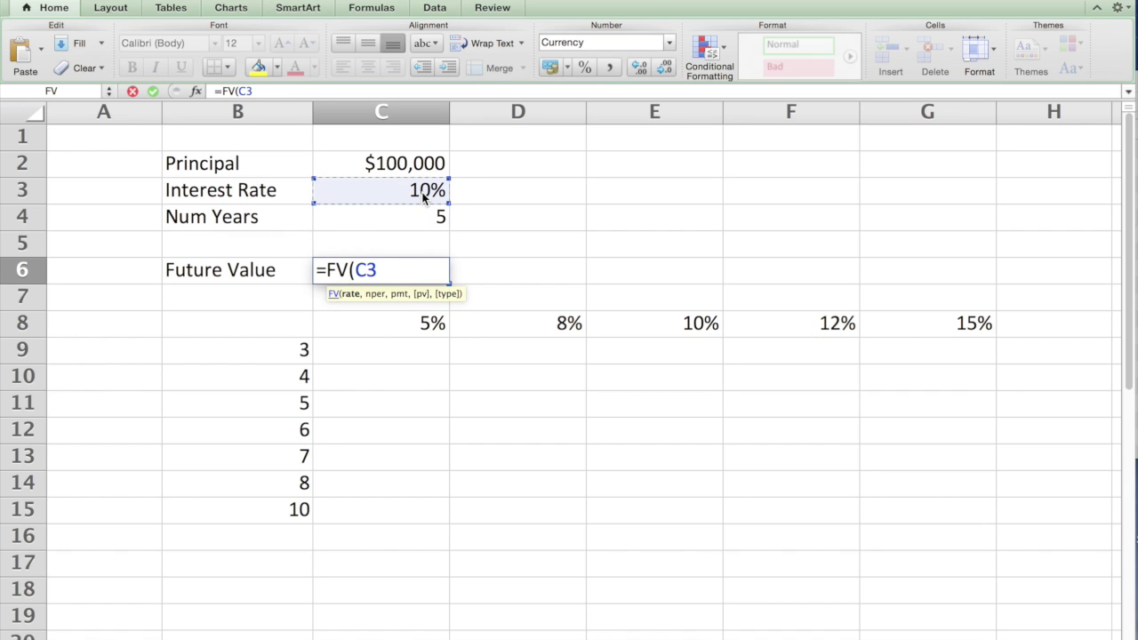
pyautogui.write(',')
pyautogui.click(419, 217)
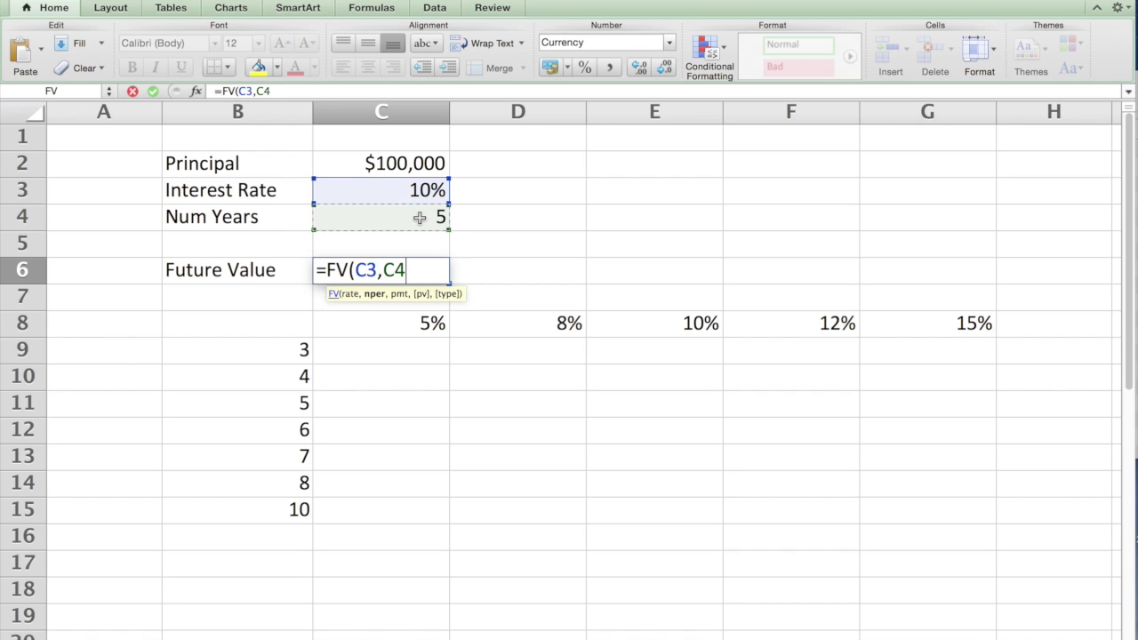
pyautogui.write(',')
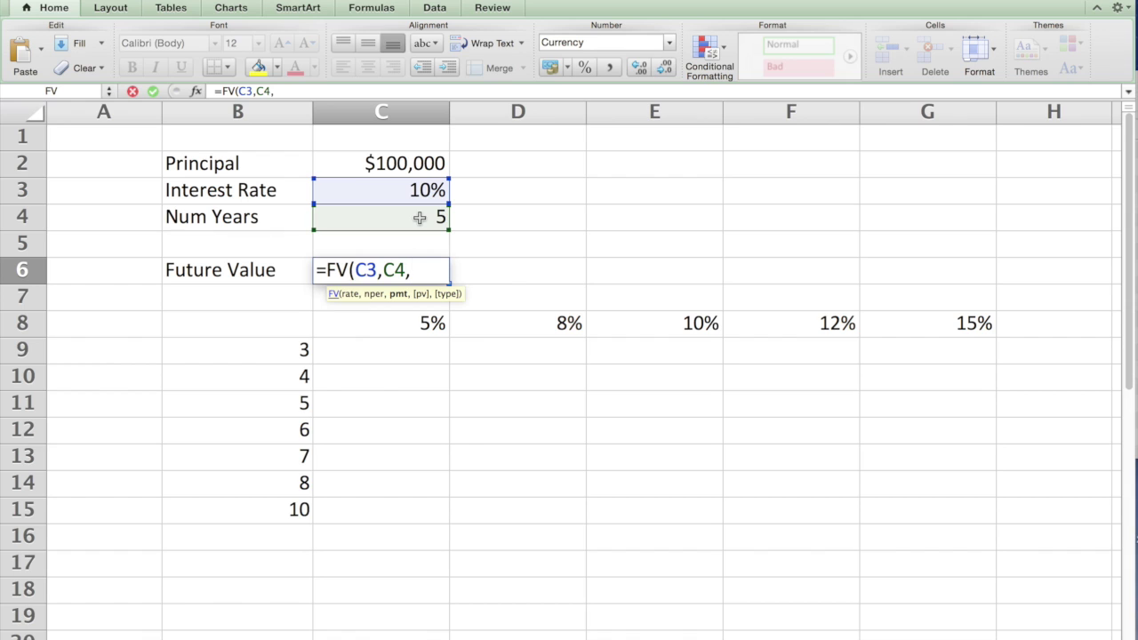
pyautogui.write(',')
pyautogui.click(418, 163)
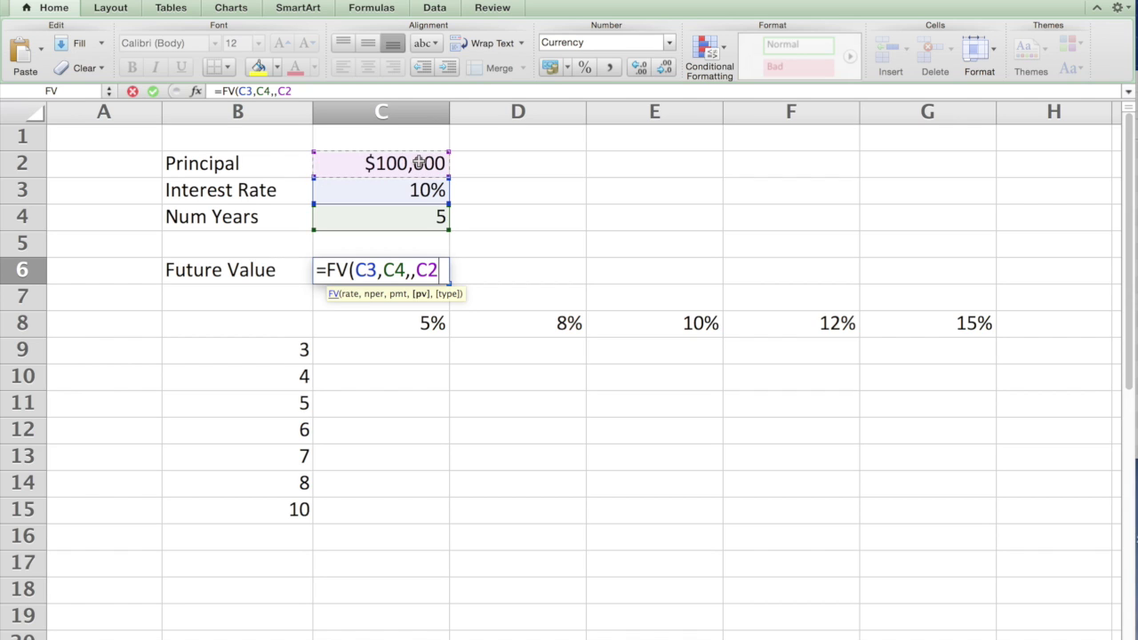
pyautogui.write(')')
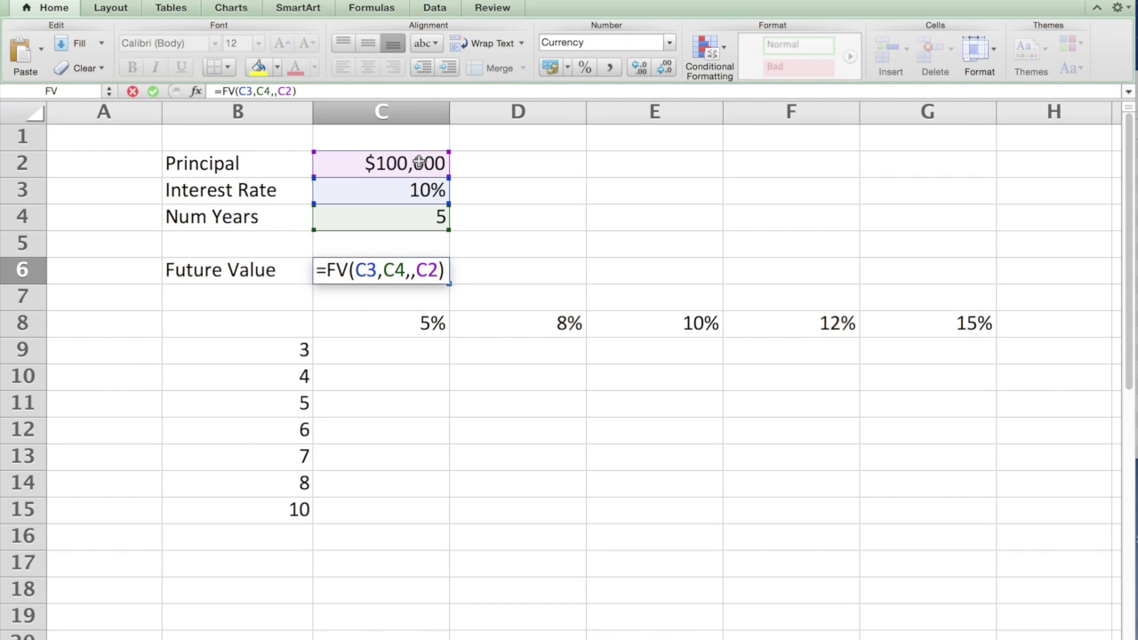
pyautogui.press('Return')
# Step: Change the C6 formula to =FV(C3,C4,,-C2) so it shows a positive $161,051.00
pyautogui.press('Up')
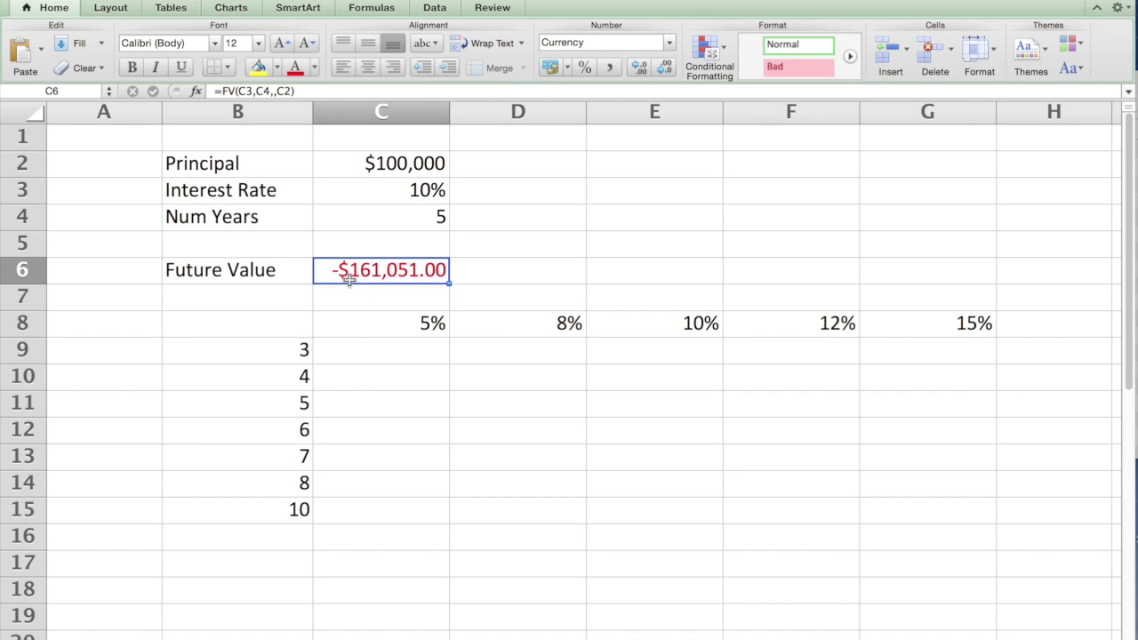
pyautogui.click(278, 90)
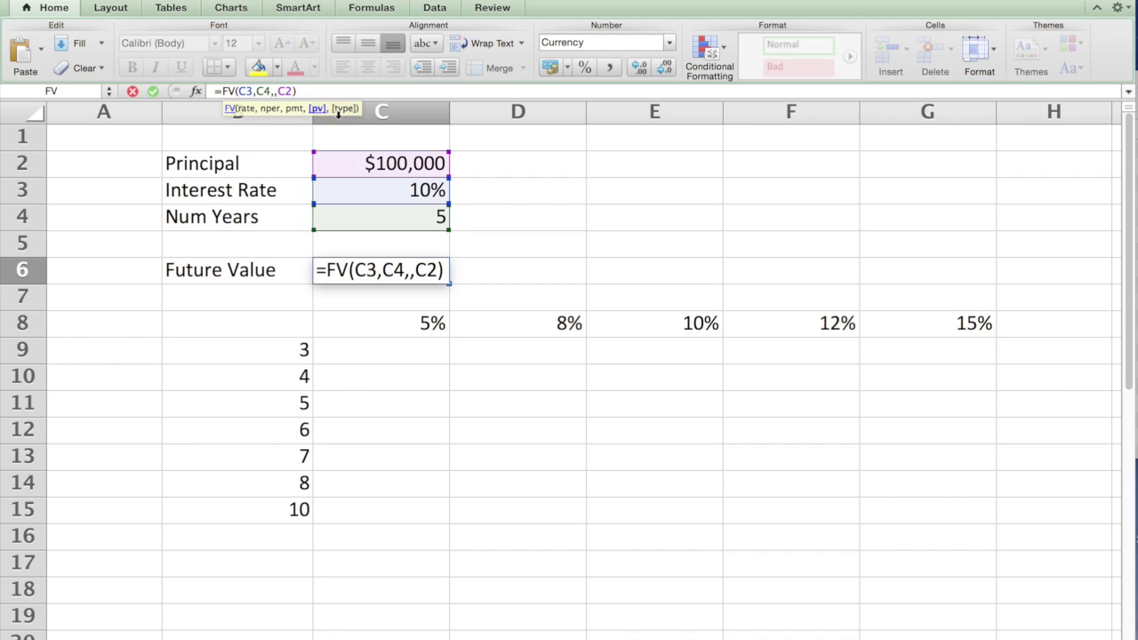
pyautogui.write('-')
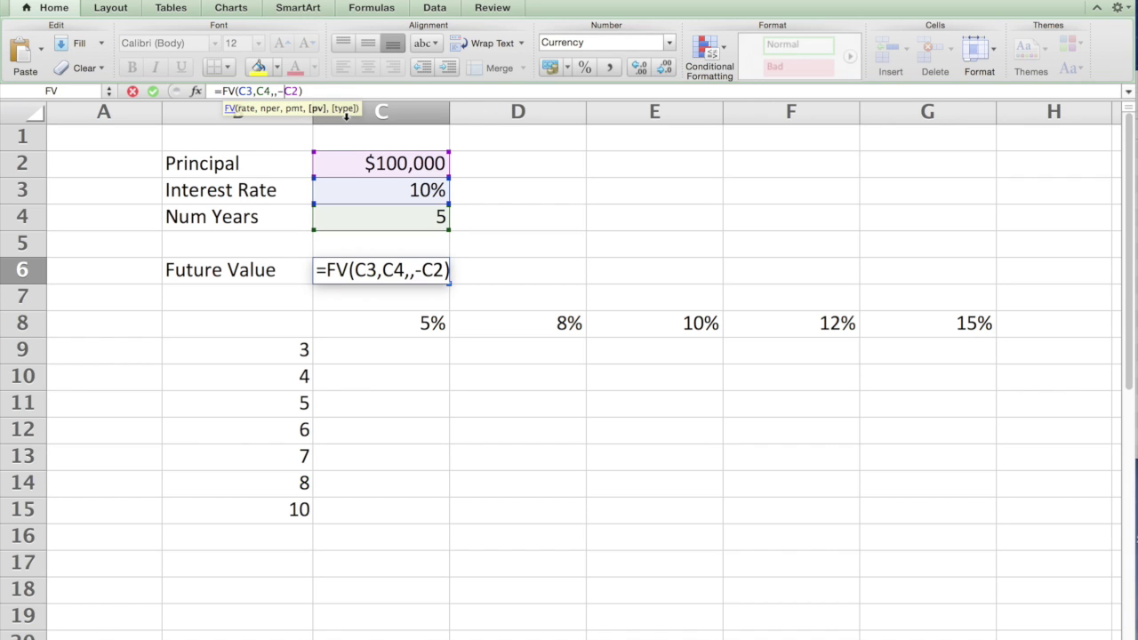
pyautogui.press('Return')
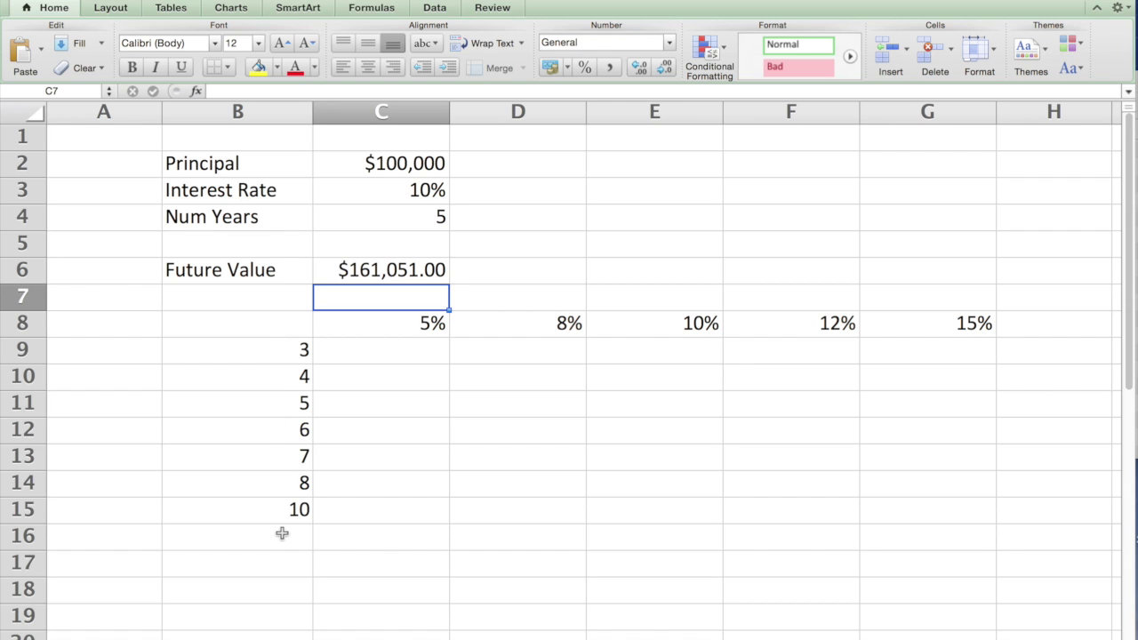
# Step: Link B8 to the future value with =C6 and select the grid B8:G15
pyautogui.click(285, 323)
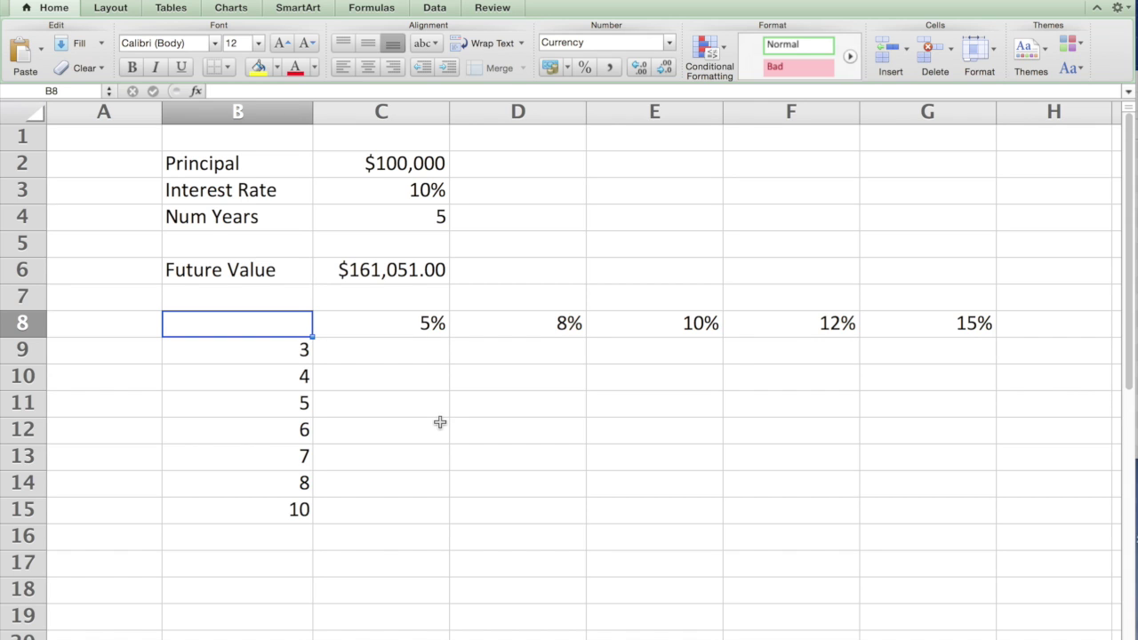
pyautogui.write('=')
pyautogui.click(396, 274)
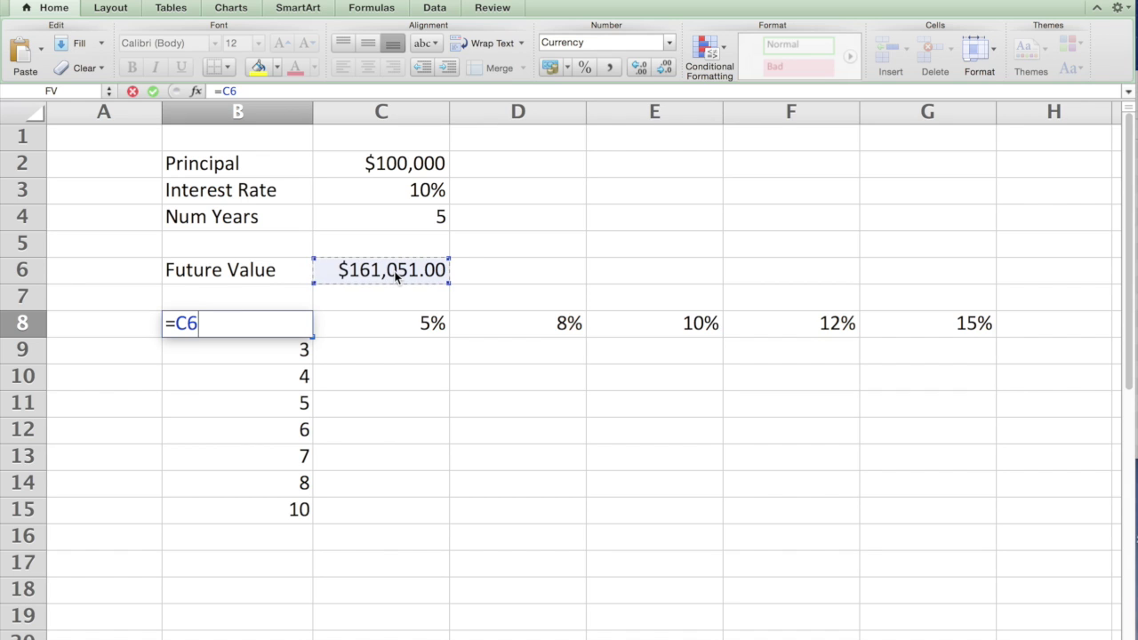
pyautogui.press('Return')
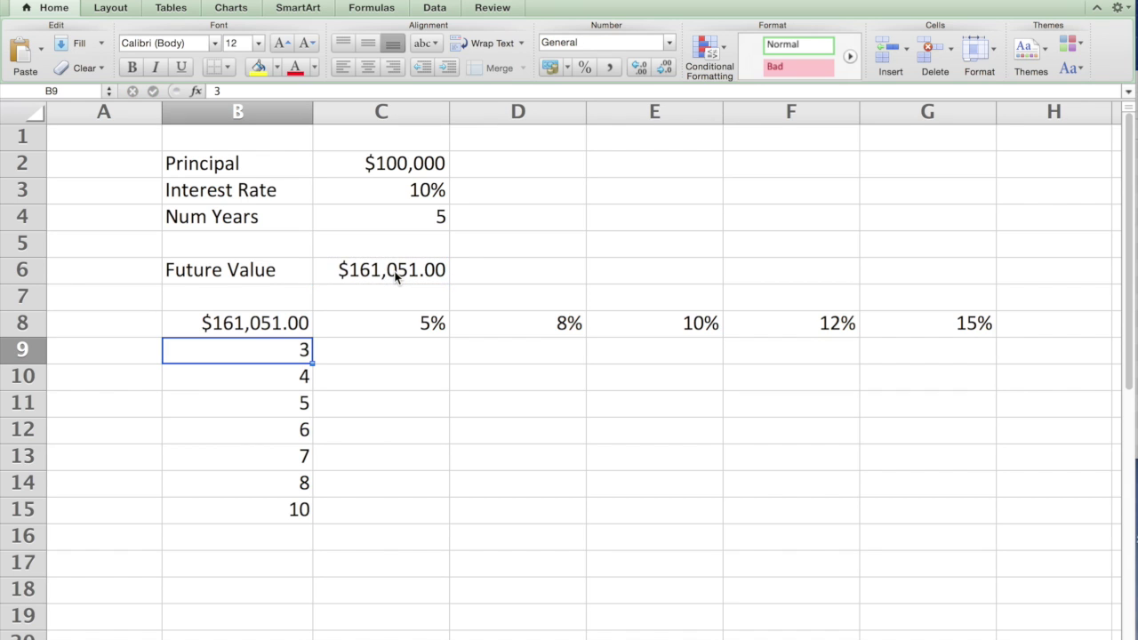
pyautogui.click(302, 321)
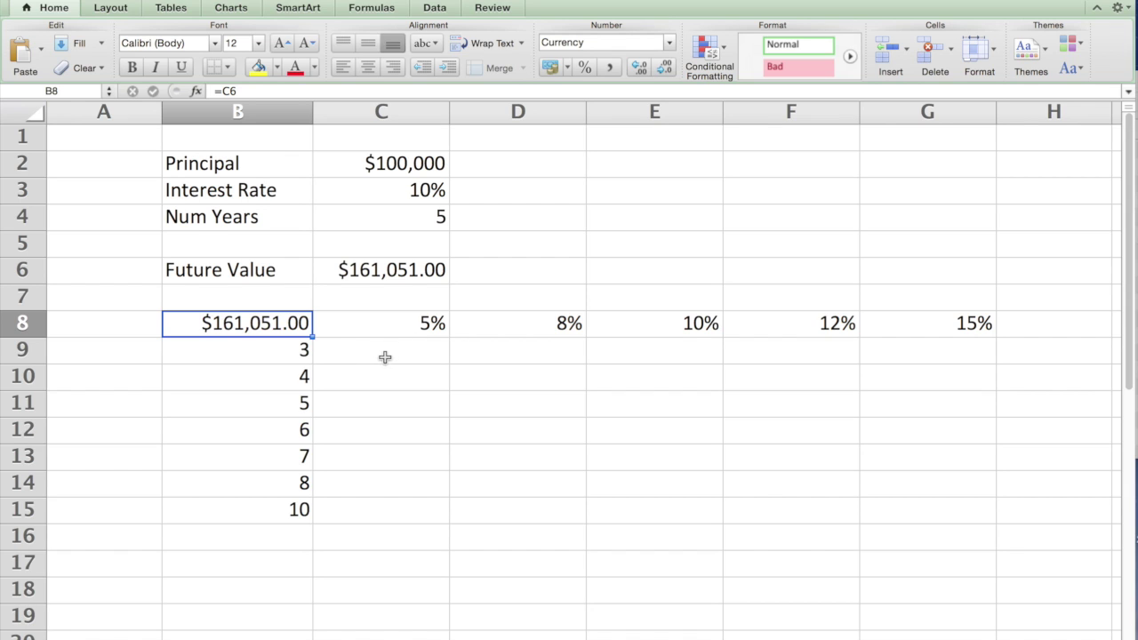
pyautogui.moveTo(260, 325); pyautogui.dragTo(906, 508)
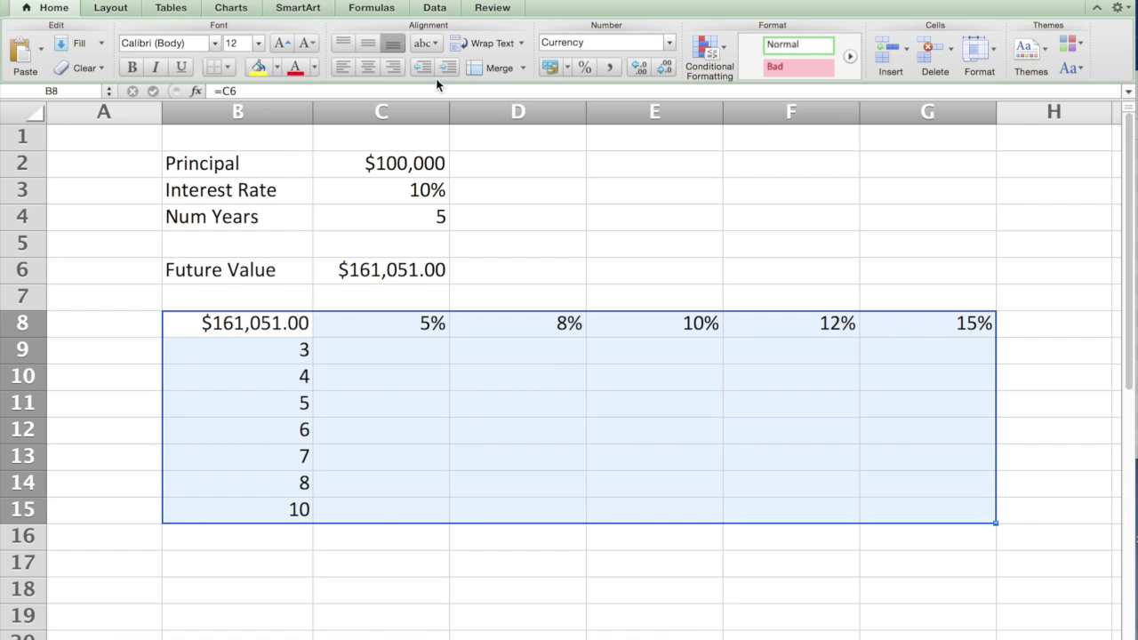
# Step: Create a What-If data table on B8:G15 with row input cell $C$3 and column input cell $C$4
pyautogui.click(436, 9)
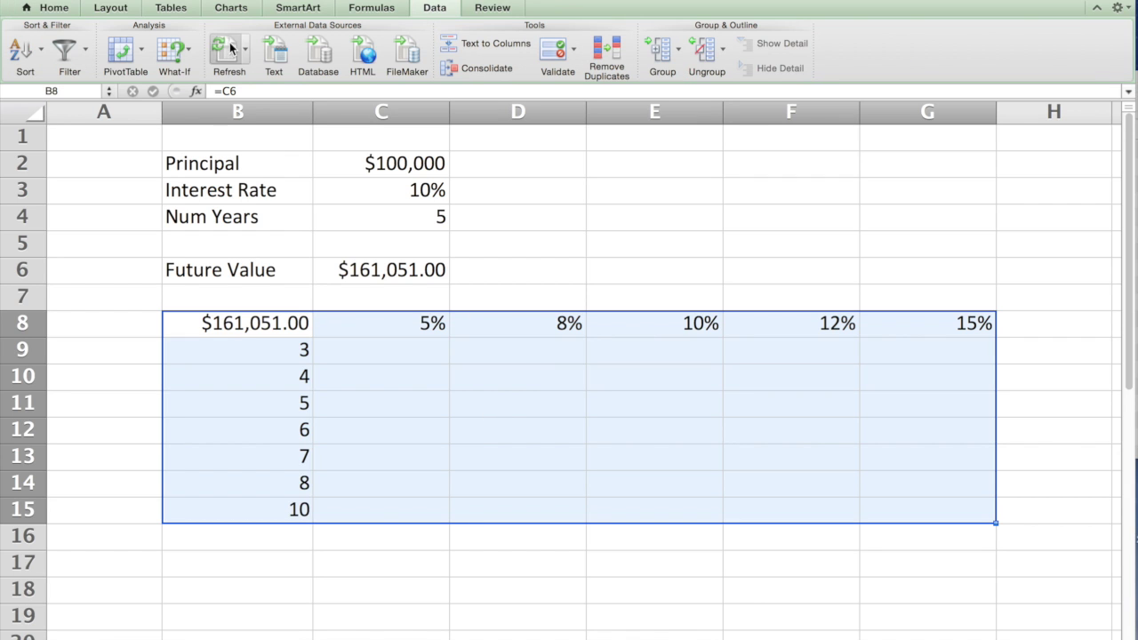
pyautogui.click(189, 52)
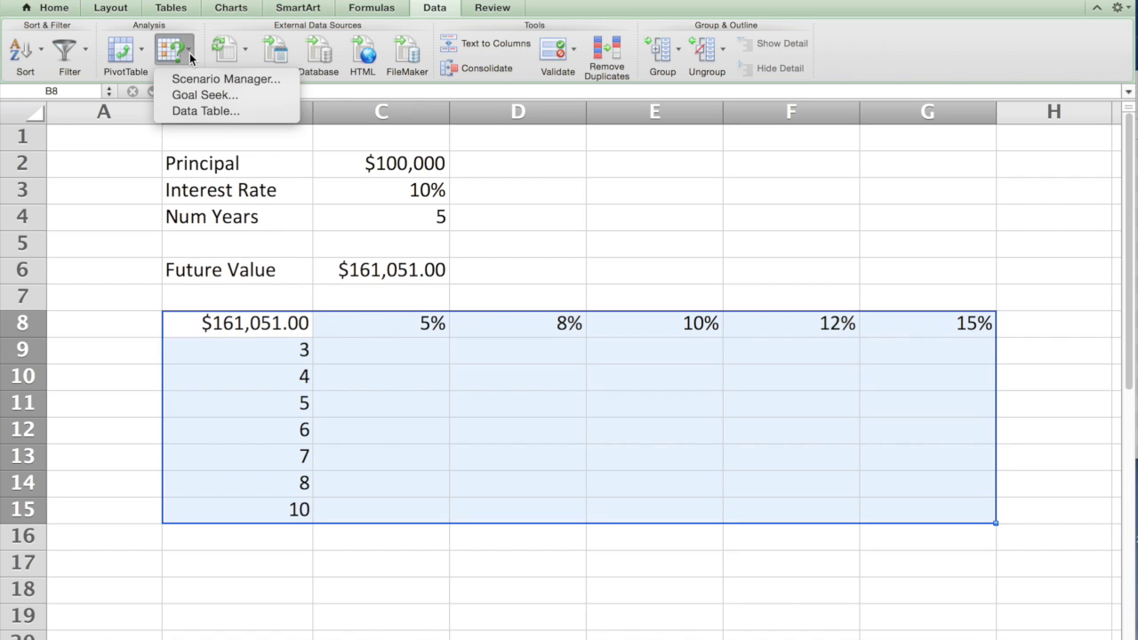
pyautogui.click(211, 112)
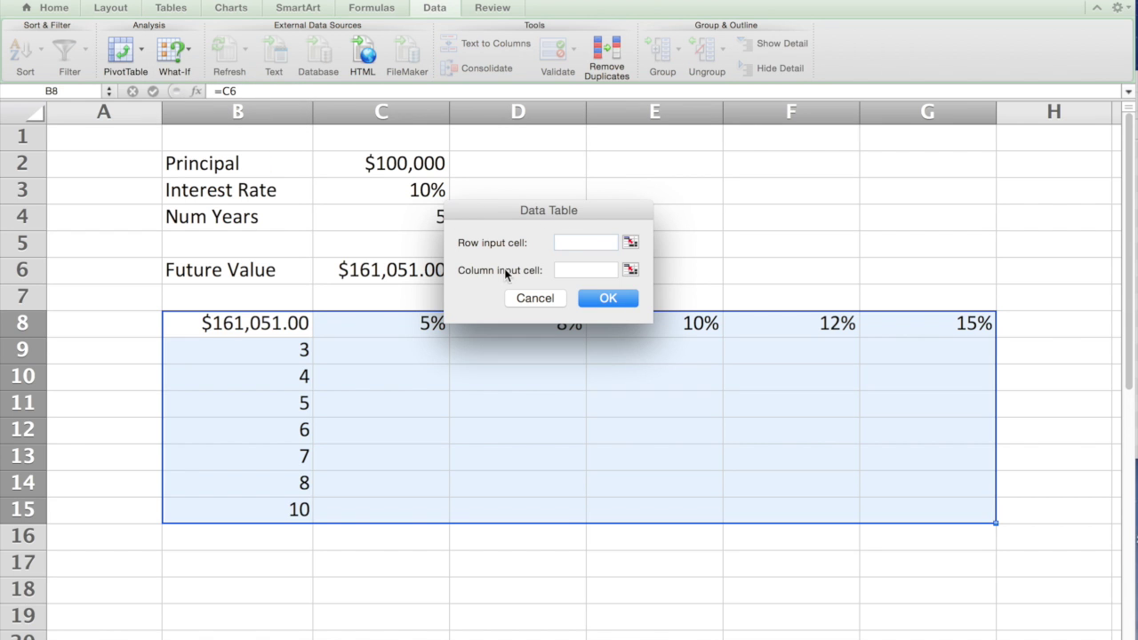
pyautogui.moveTo(539, 209); pyautogui.dragTo(633, 180)
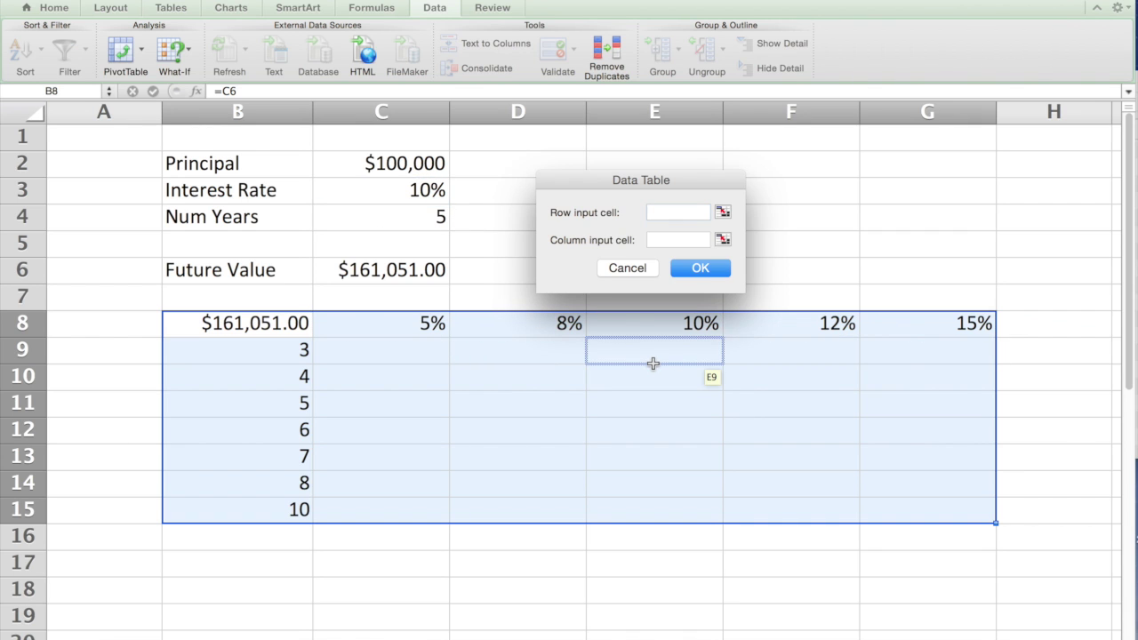
pyautogui.click(427, 189)
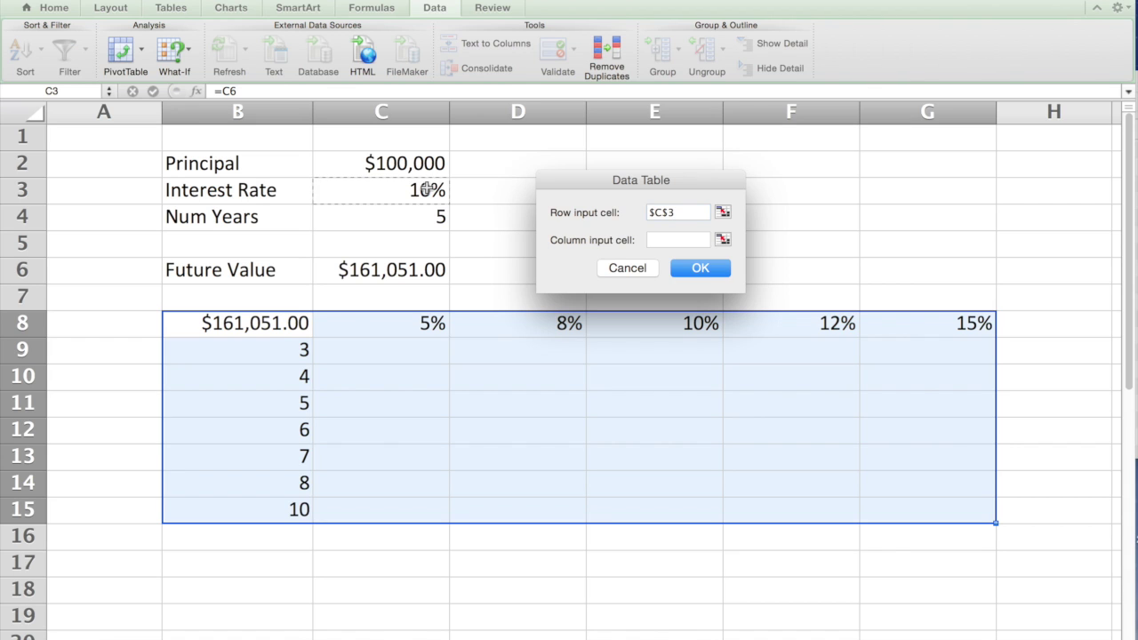
pyautogui.click(678, 237)
pyautogui.moveTo(518, 351); pyautogui.dragTo(436, 224)
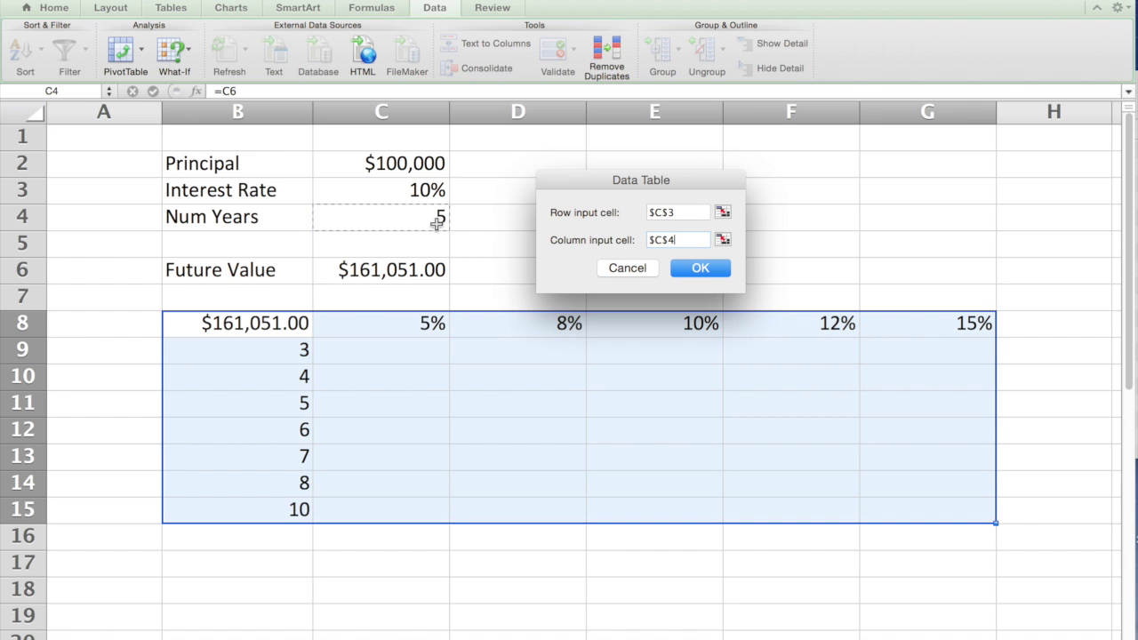
pyautogui.click(700, 268)
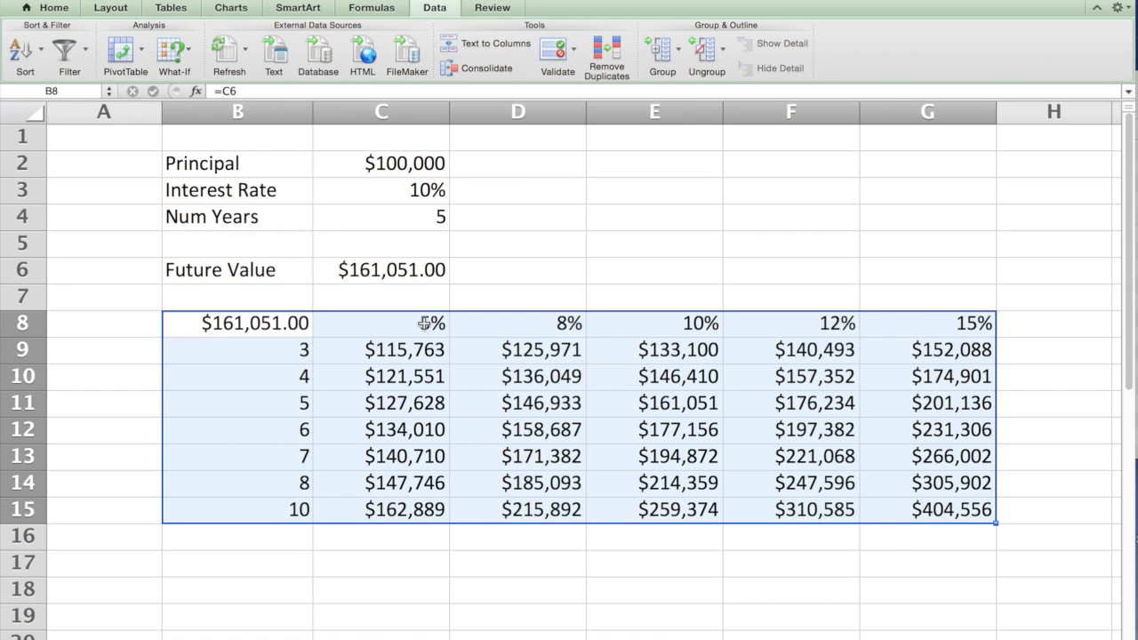
pyautogui.click(458, 474)
# Step: Apply Currency number format to the computed values in C9:G15
pyautogui.moveTo(411, 353); pyautogui.dragTo(894, 521)
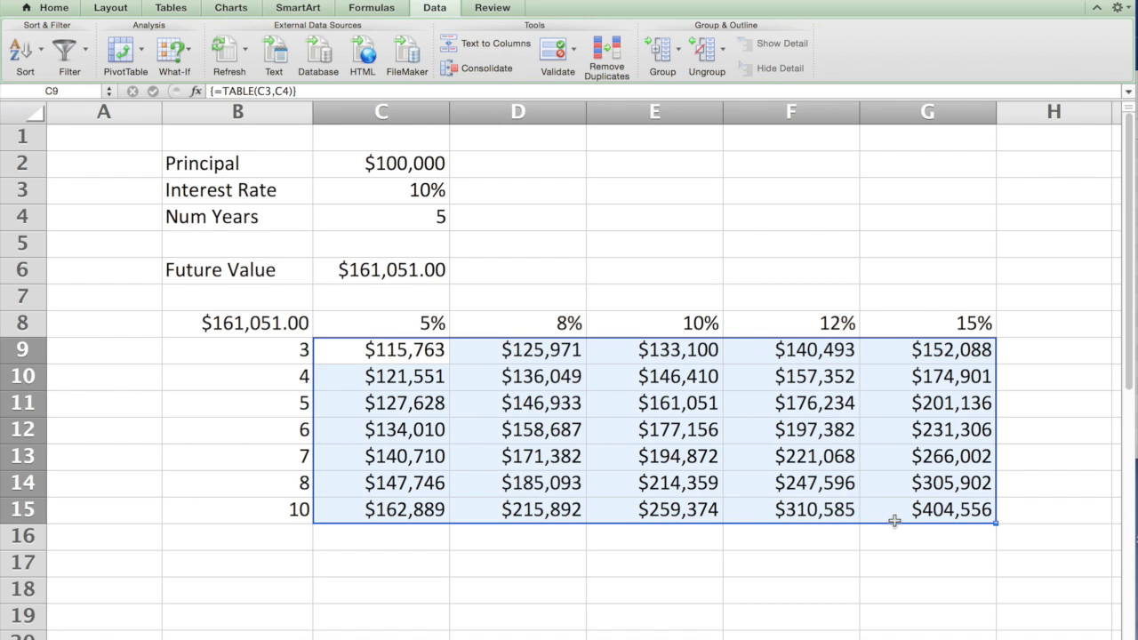
pyautogui.click(56, 8)
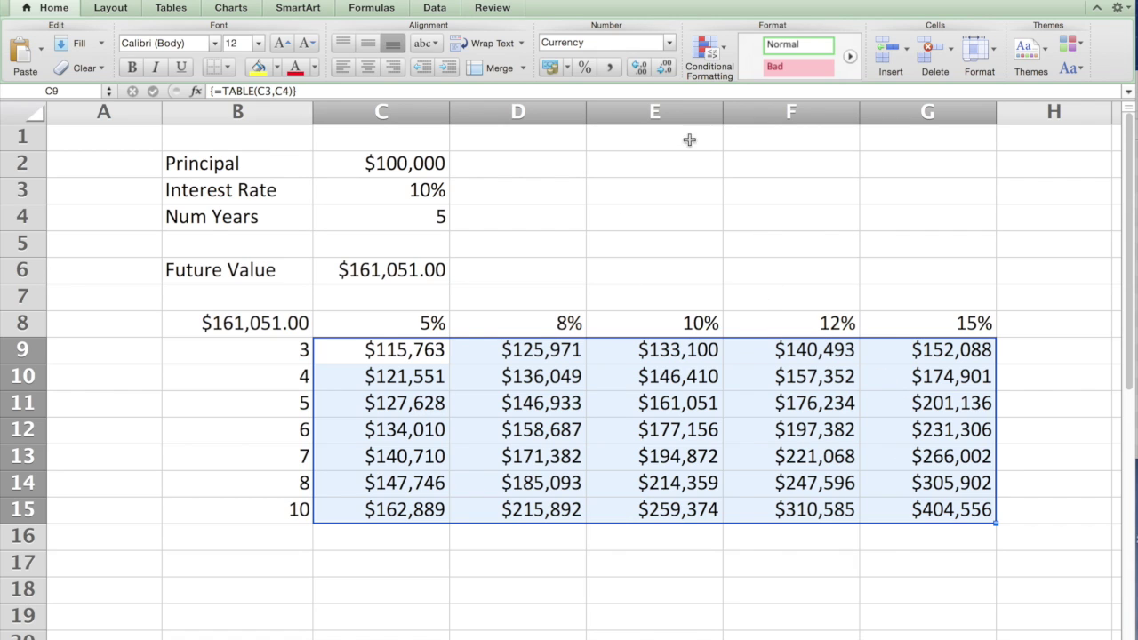
pyautogui.click(670, 45)
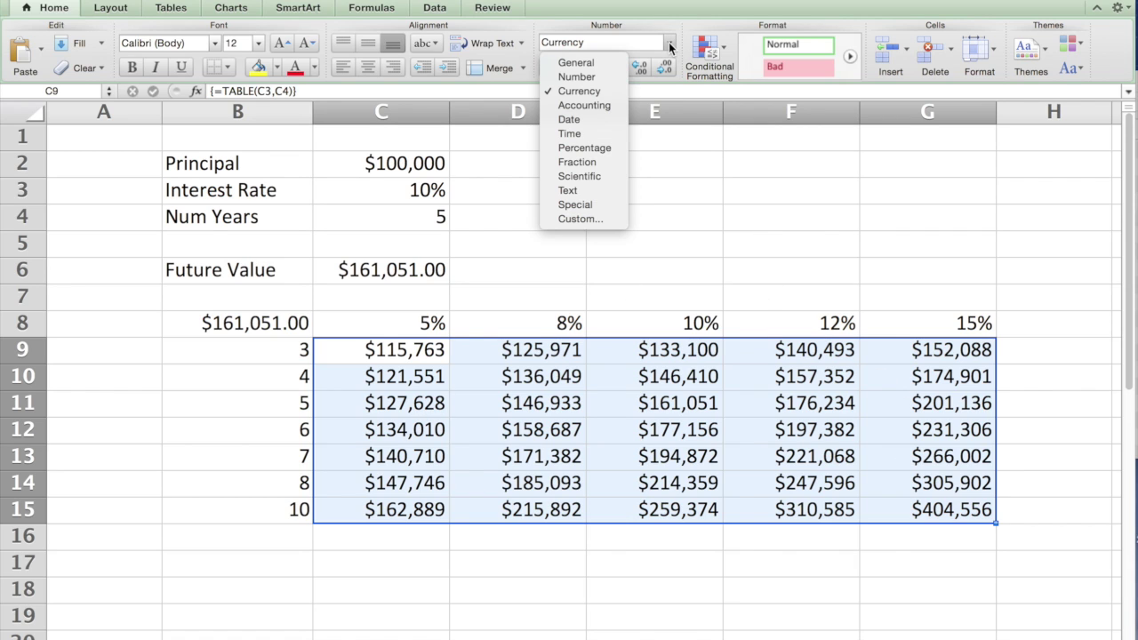
pyautogui.click(607, 92)
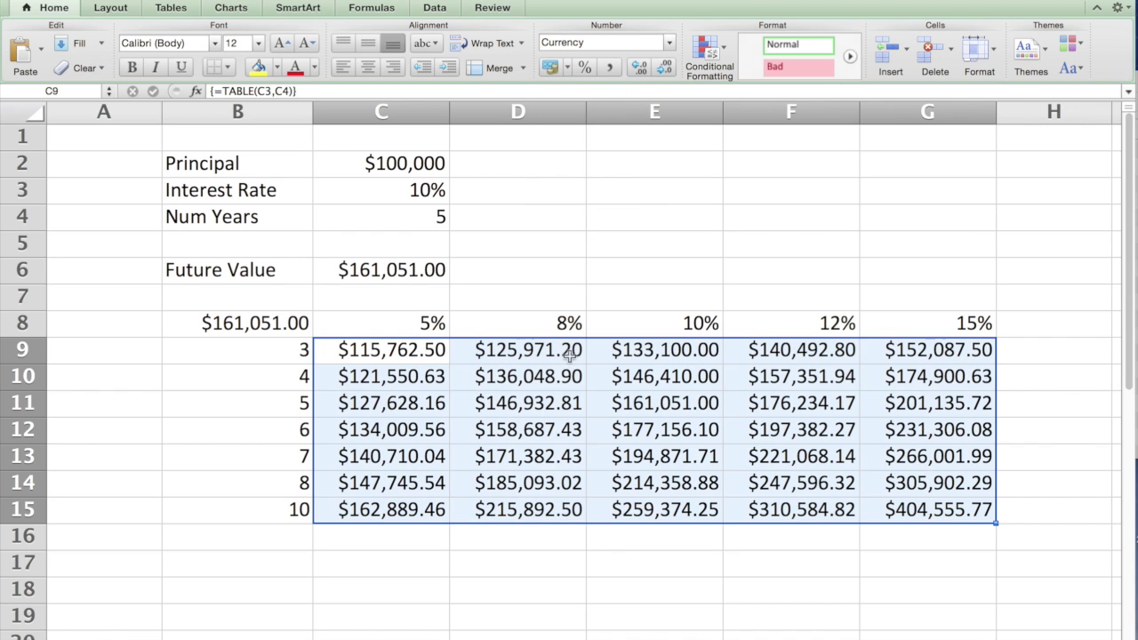
# Step: Set the currency values to zero decimals, showing whole dollars from $115,763 to $404,556
pyautogui.click(662, 68)
pyautogui.click(662, 69)
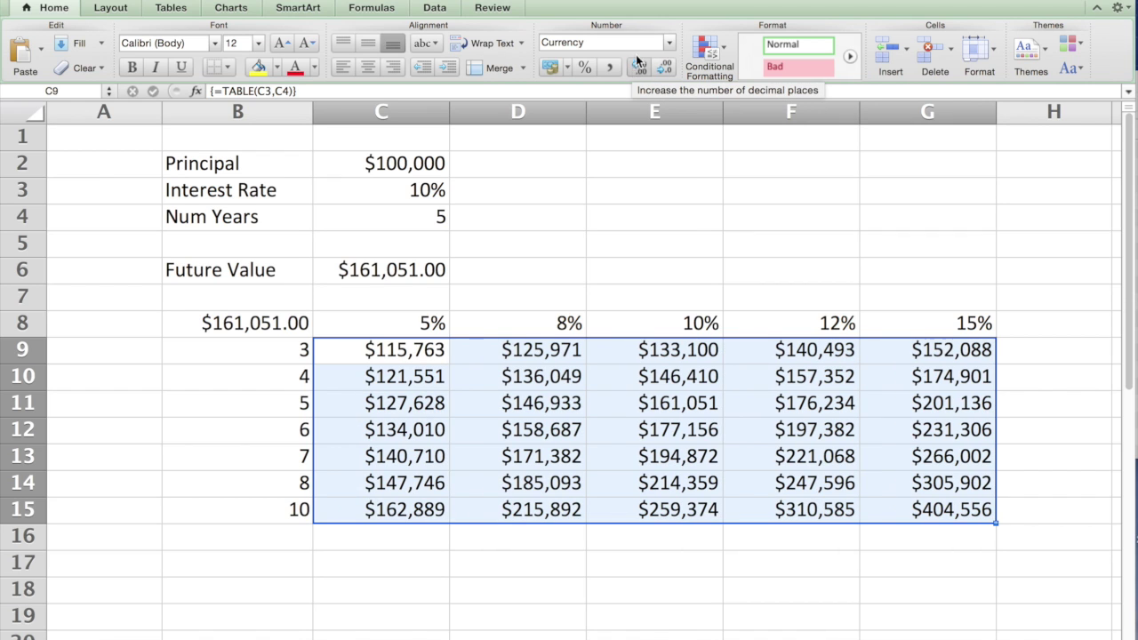
pyautogui.click(635, 67)
pyautogui.click(635, 67)
pyautogui.click(635, 67)
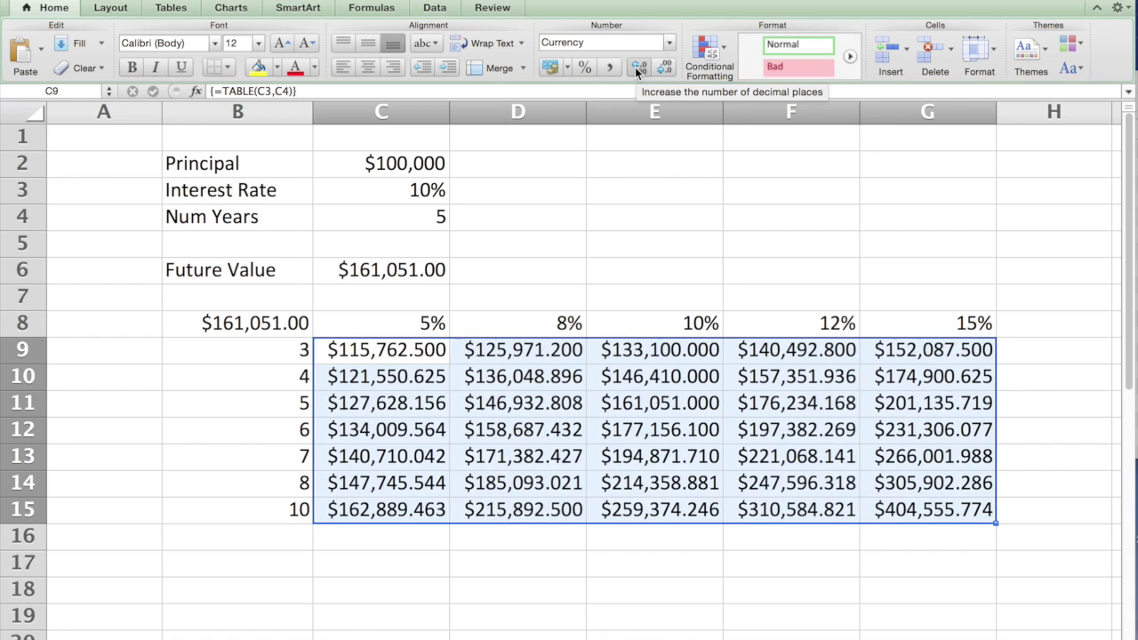
pyautogui.click(635, 67)
pyautogui.click(664, 68)
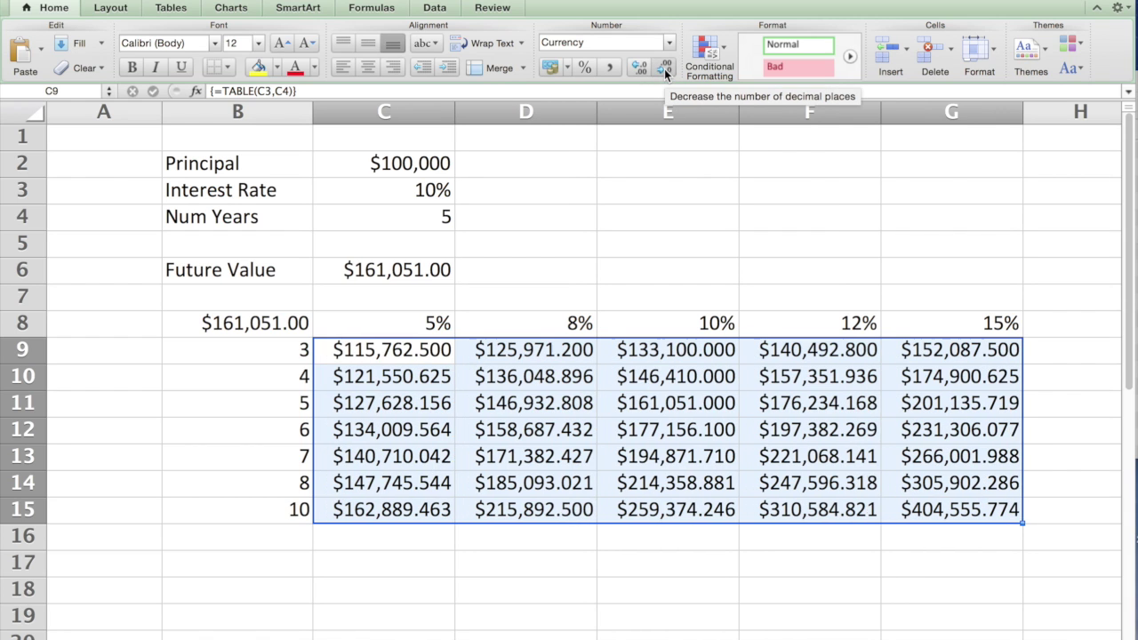
pyautogui.click(664, 68)
pyautogui.click(664, 69)
pyautogui.click(664, 68)
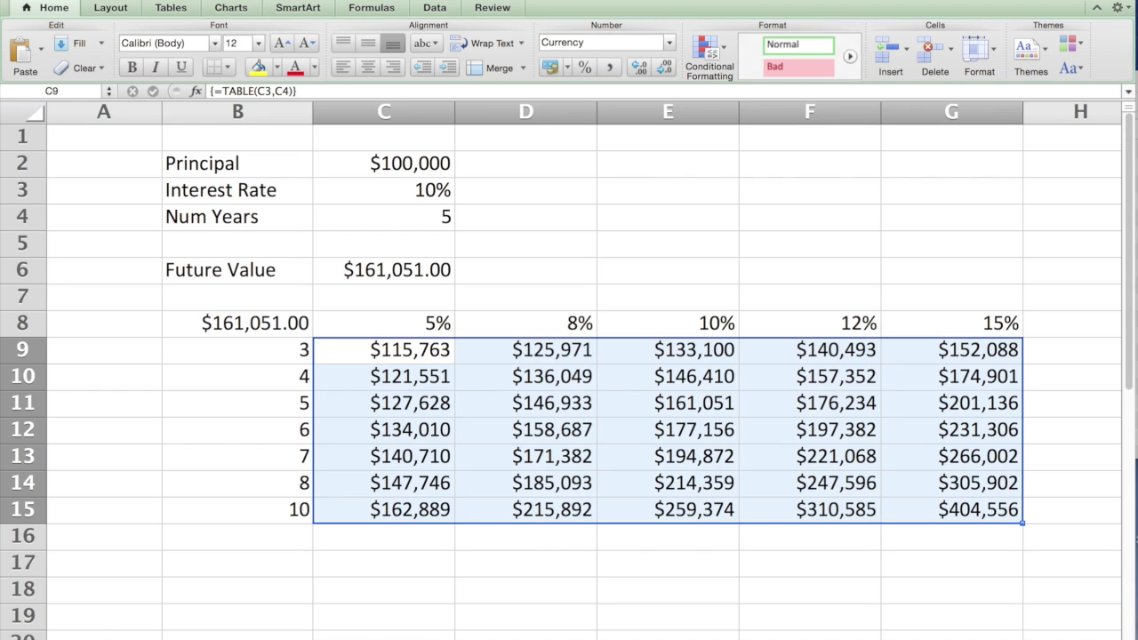
pyautogui.click(539, 543)
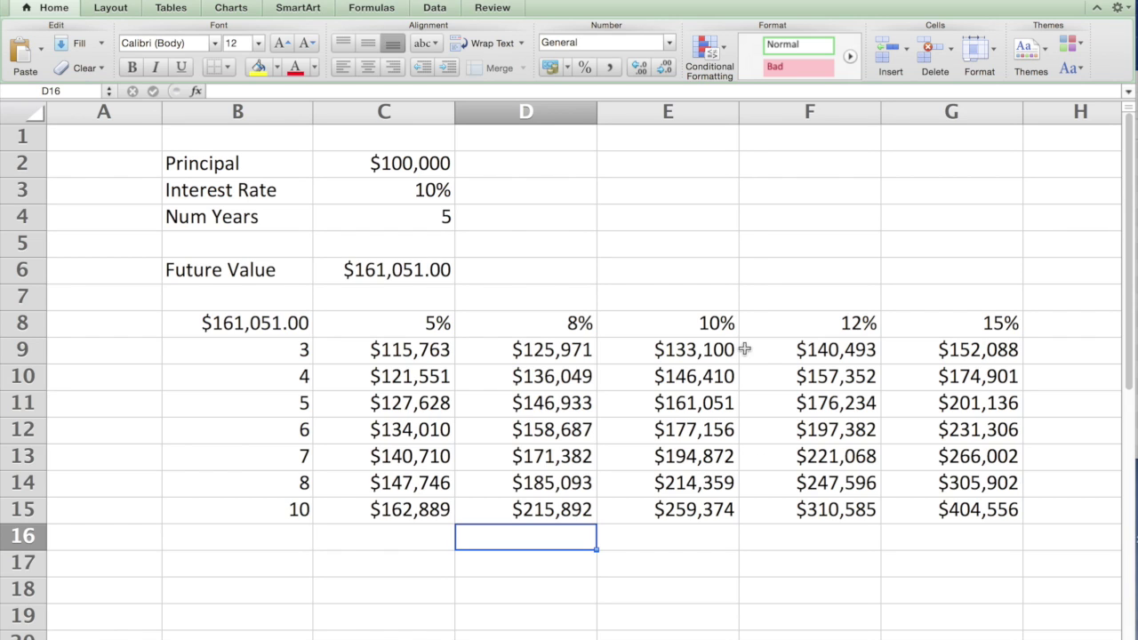
pyautogui.click(720, 325)
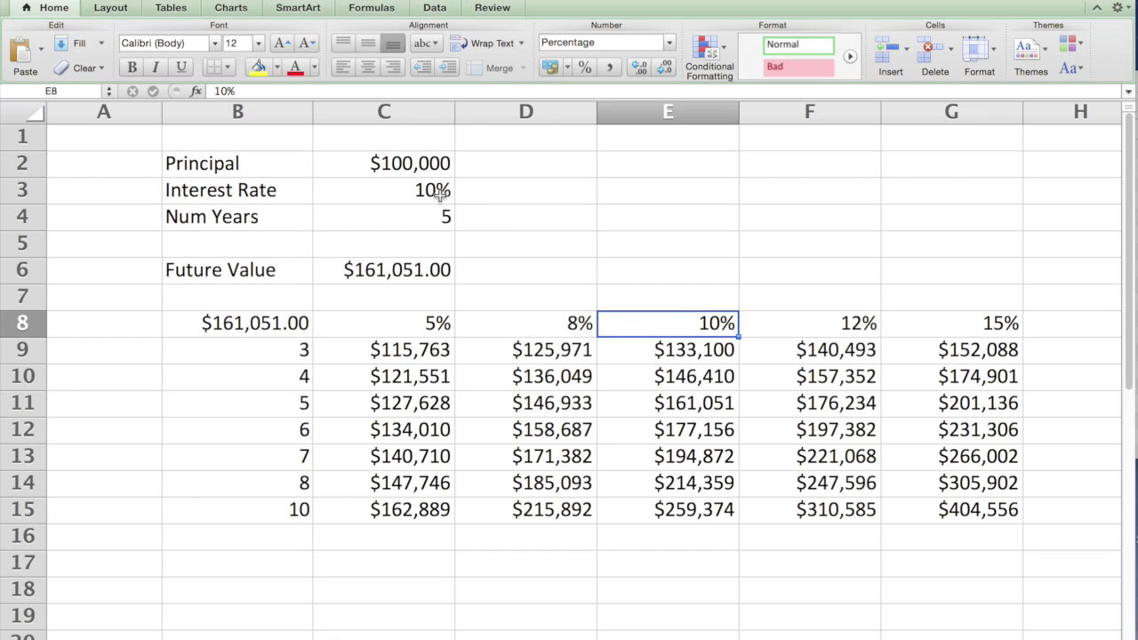
pyautogui.click(682, 408)
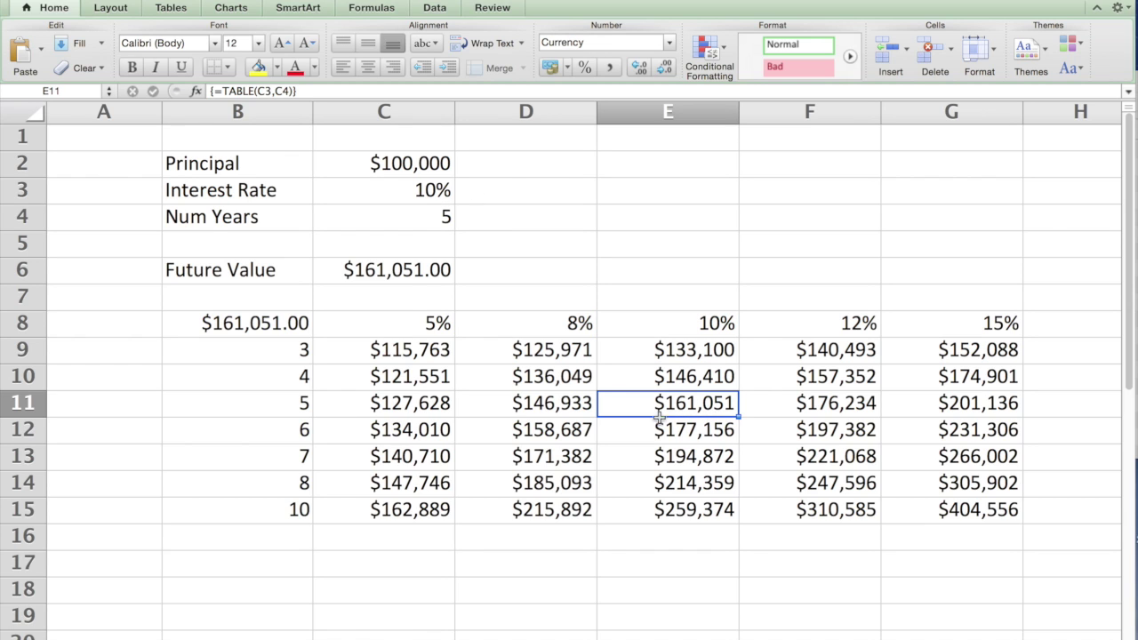